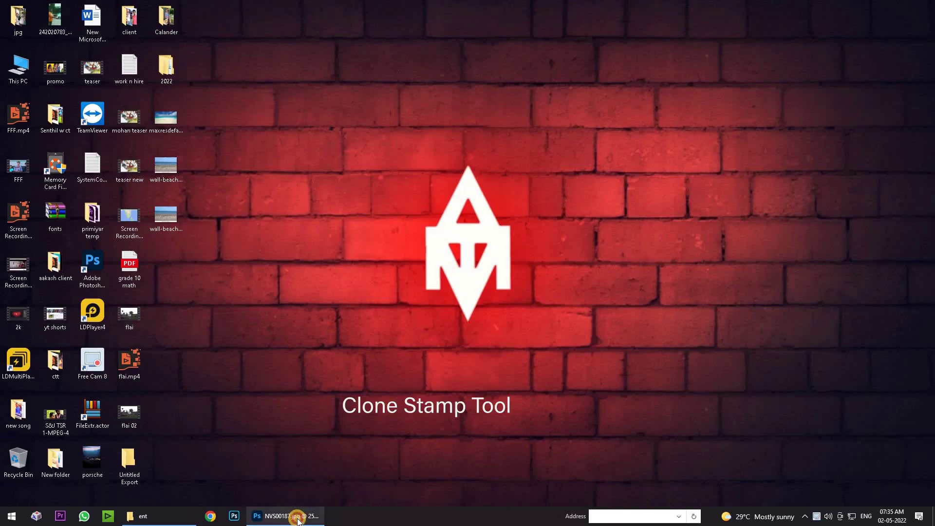
- Restore the Photoshop window showing the NVS00187.jpg wedding family photo from the taskbar
left_click(298, 518)
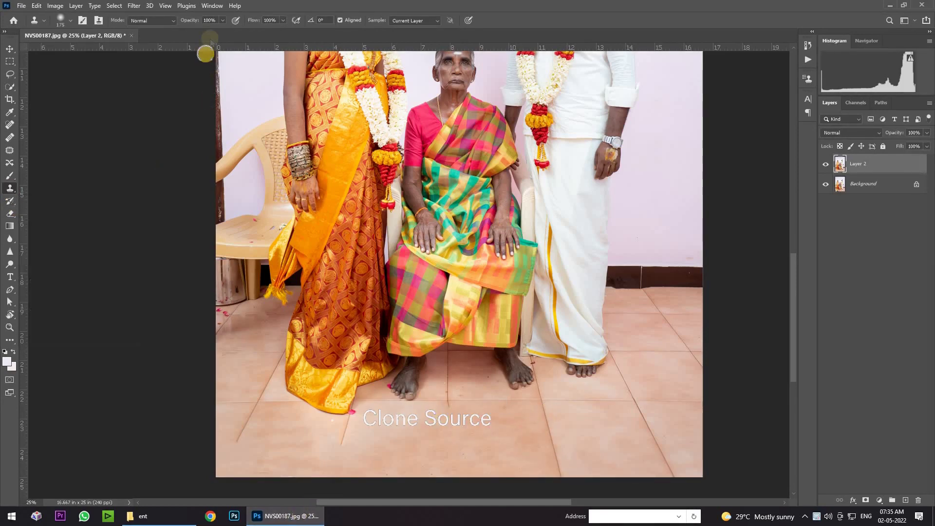
- Show the Clone Source panel from the Window menu
left_click(213, 7)
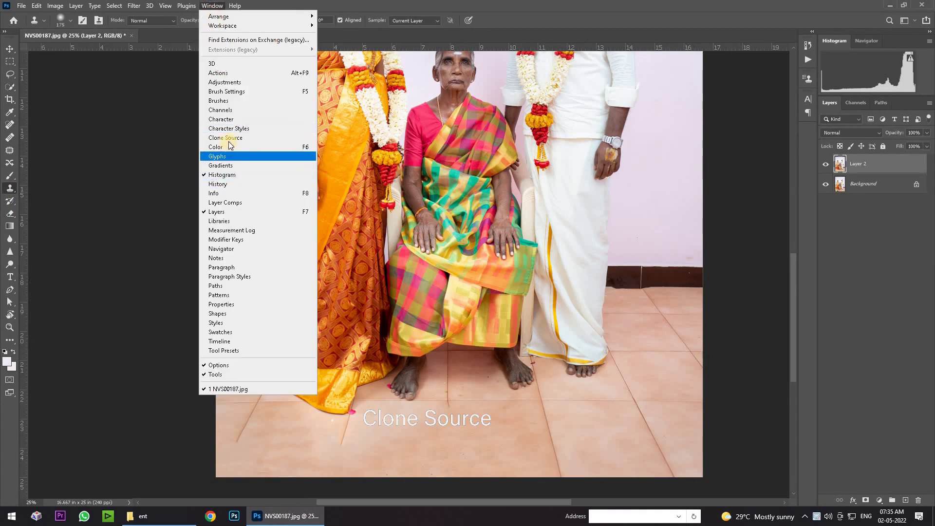
left_click(230, 139)
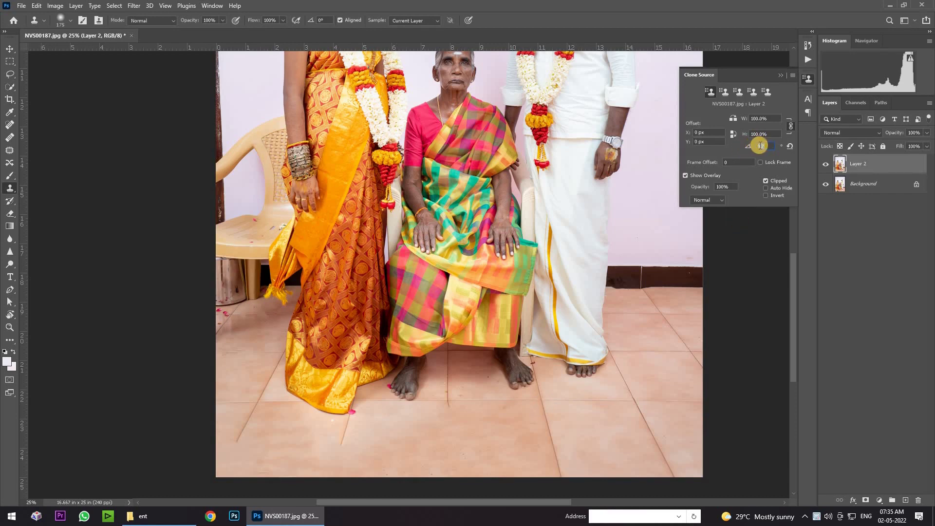
- Rotate the clone source angle to 12.3°
left_click(748, 147)
left_click_drag(748, 147, 755, 146)
left_click_drag(753, 147, 757, 146)
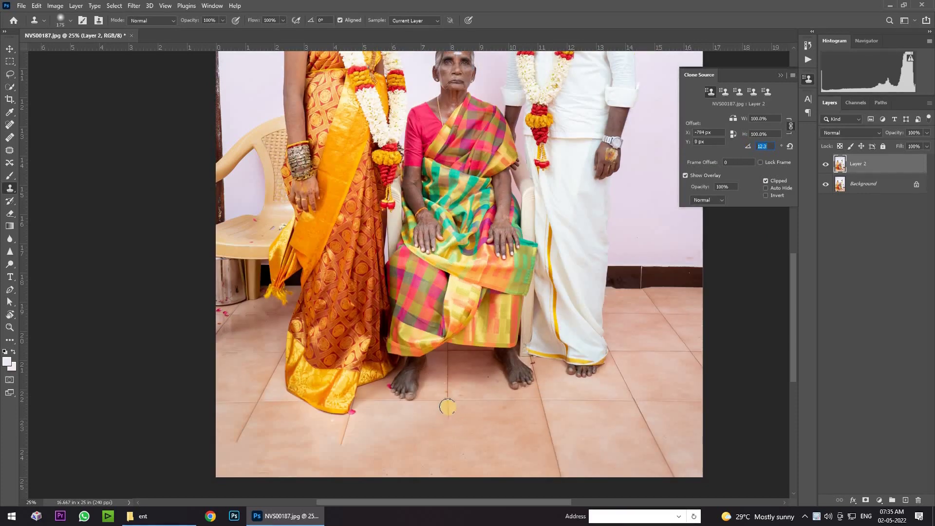
- Clone a tile seam down the floor below the grandmother's feet to the bottom edge
left_click_drag(447, 404, 447, 459)
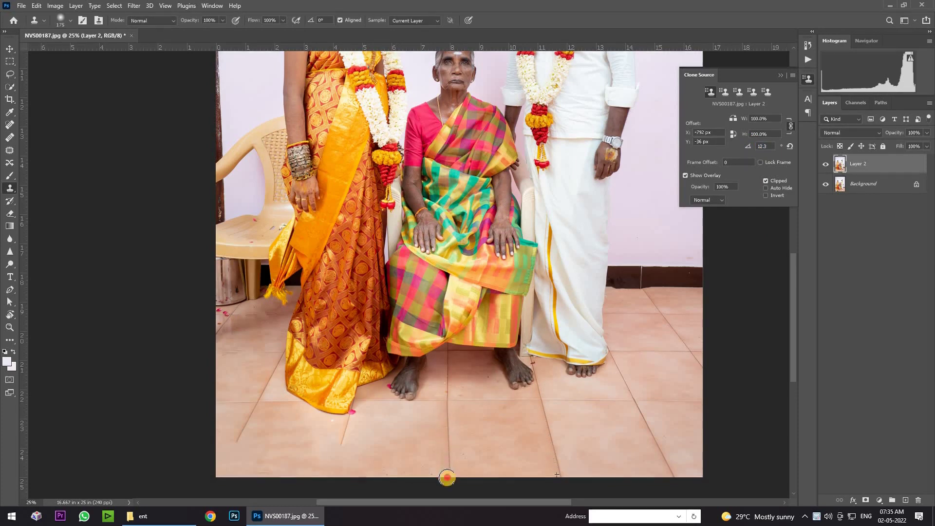
left_click_drag(447, 460, 448, 484)
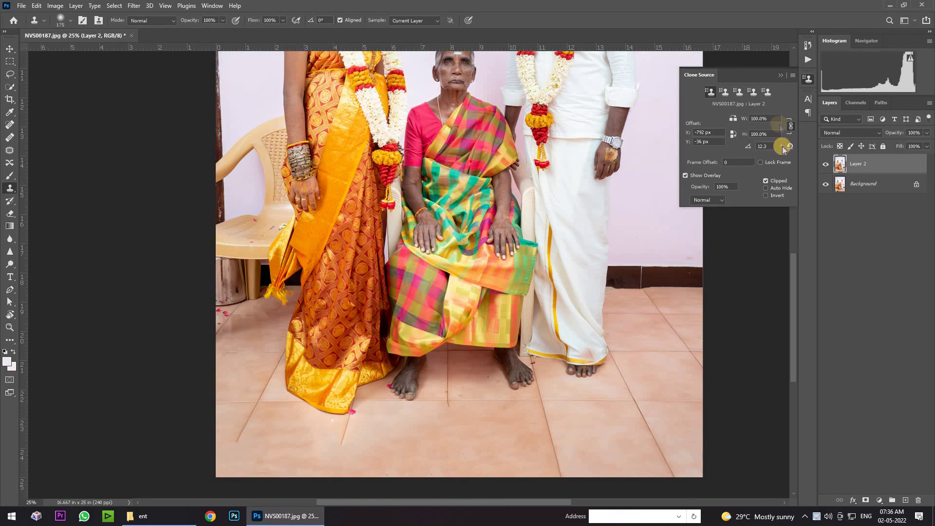
key("alt")
- At a 14.1° clone angle, resample the tiles and clone another seam across the lower floor
left_click_drag(750, 149, 752, 148)
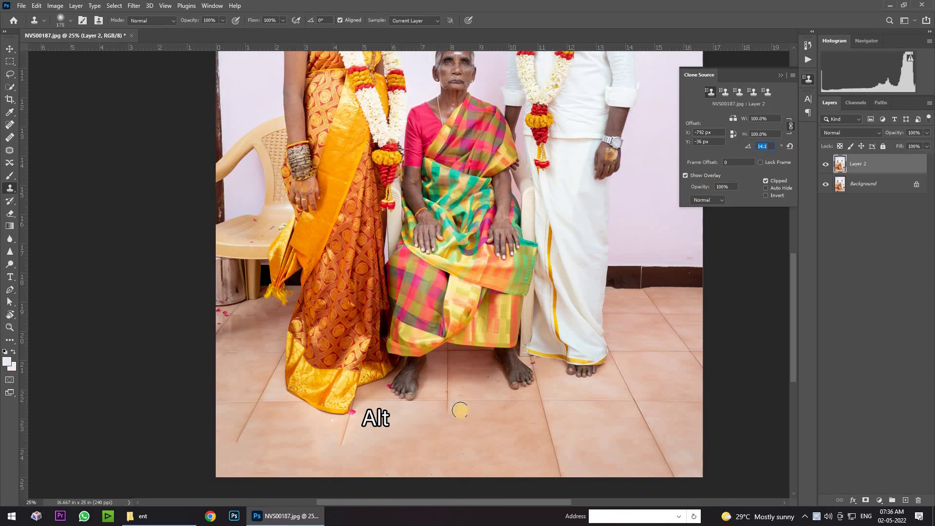
left_click(543, 406, "alt")
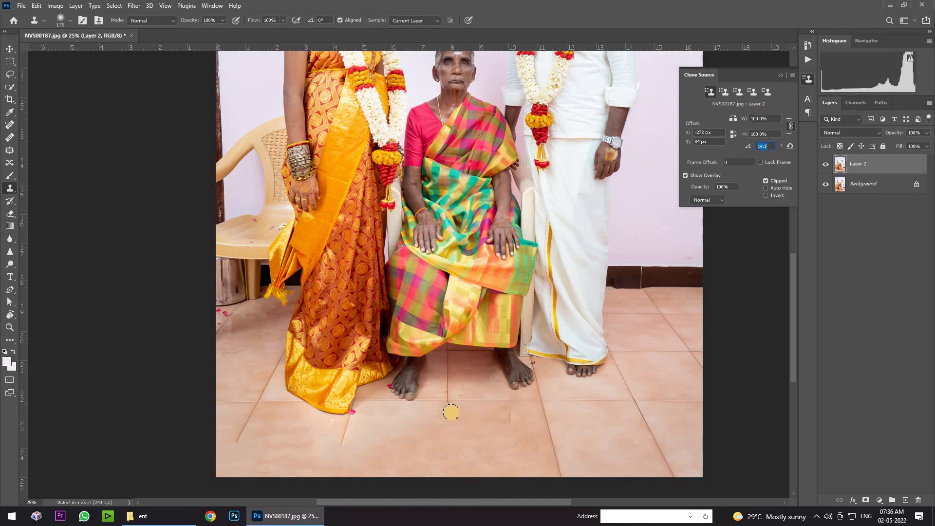
key("alt")
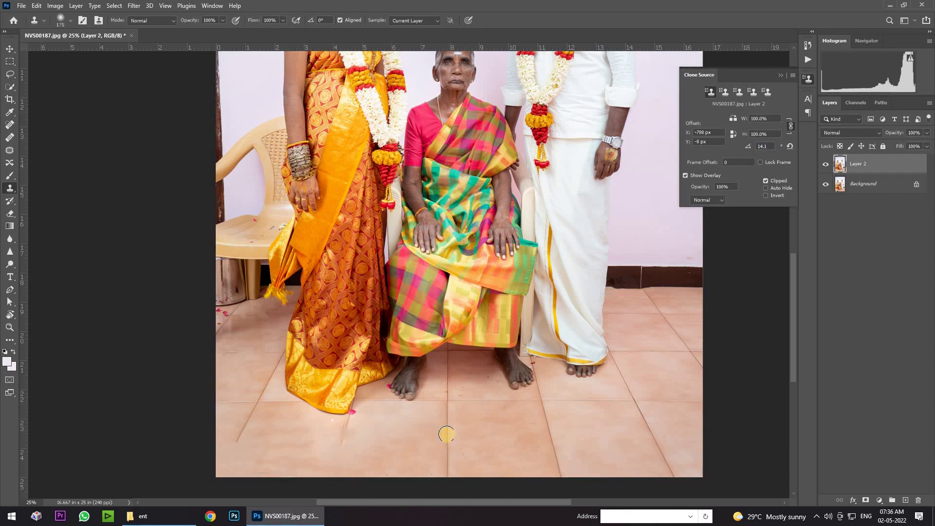
left_click(446, 428, "alt")
left_click_drag(341, 437, 325, 497)
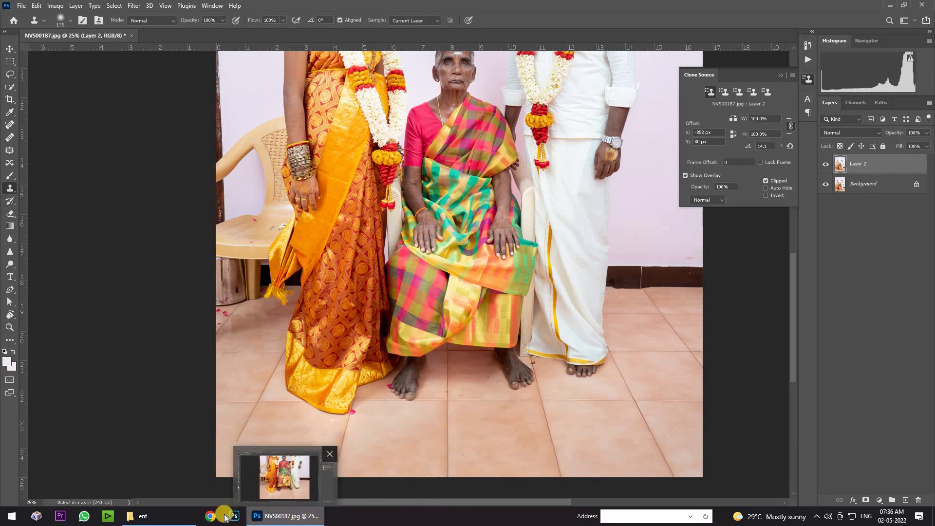
- Sample a new floor-tile spot and rotate the clone source to about 15°
key("alt")
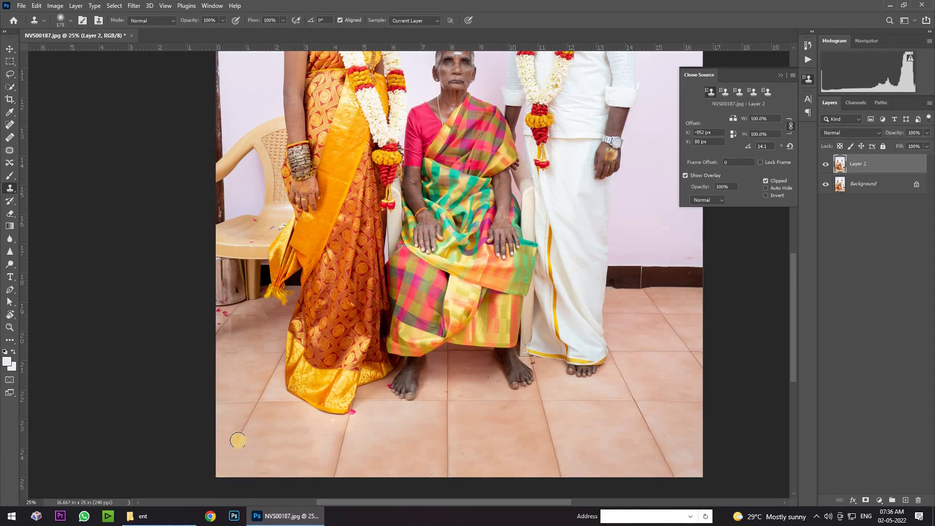
left_click(344, 435, "alt")
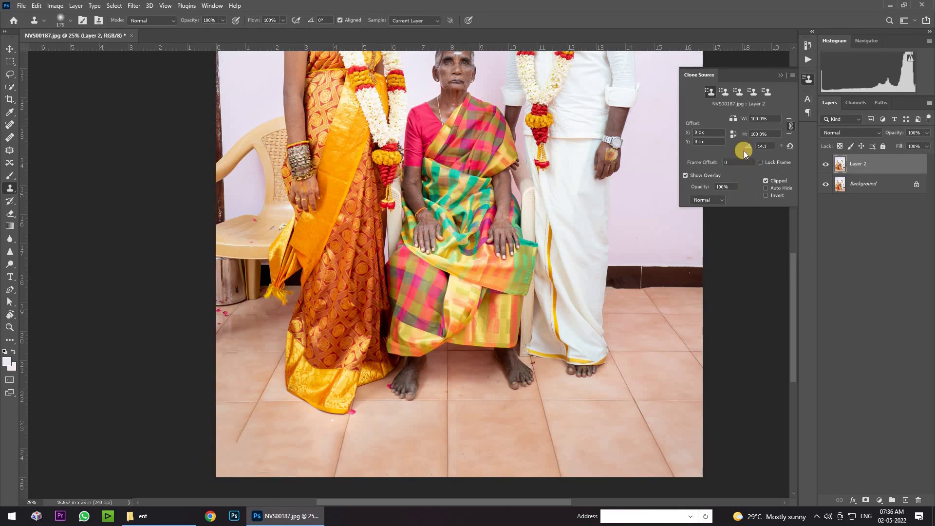
left_click_drag(750, 148, 756, 148)
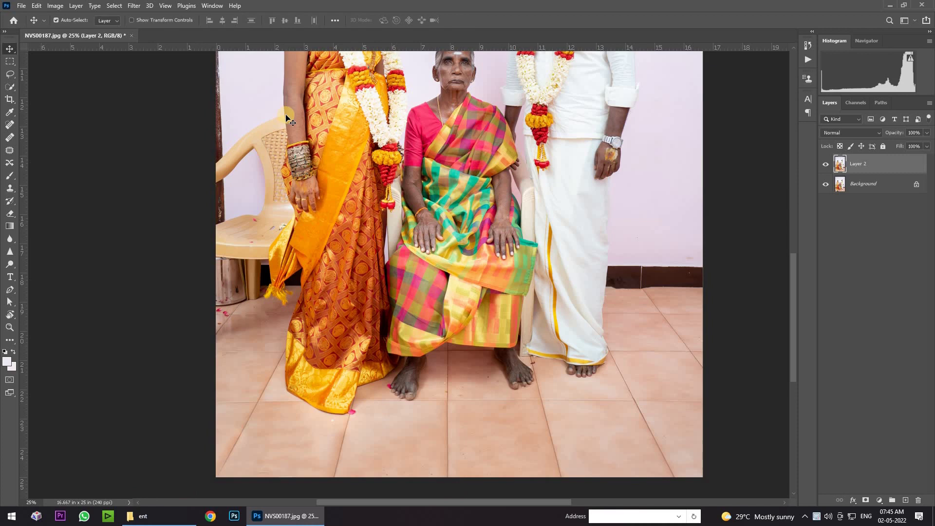
- Pan the canvas down to bring the family's faces into view
left_click_drag(348, 183, 343, 279)
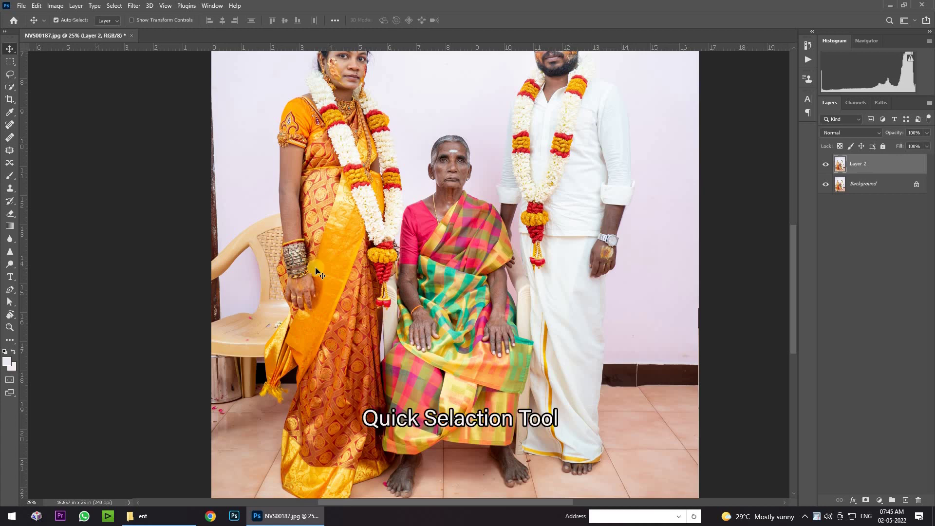
key("w")
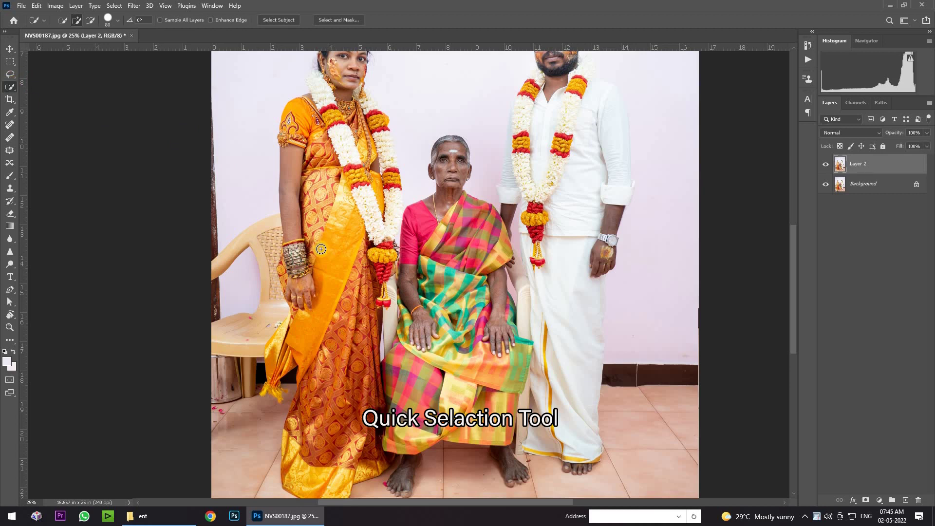
- Enlarge the Quick Selection brush and select the bride from her arm down to the floor
key("bracketright")
key("bracketright")
key("bracketright")
mouse_move(292, 203)
left_mouse_down()
mouse_move(289, 340)
mouse_move(272, 409)
left_mouse_up()
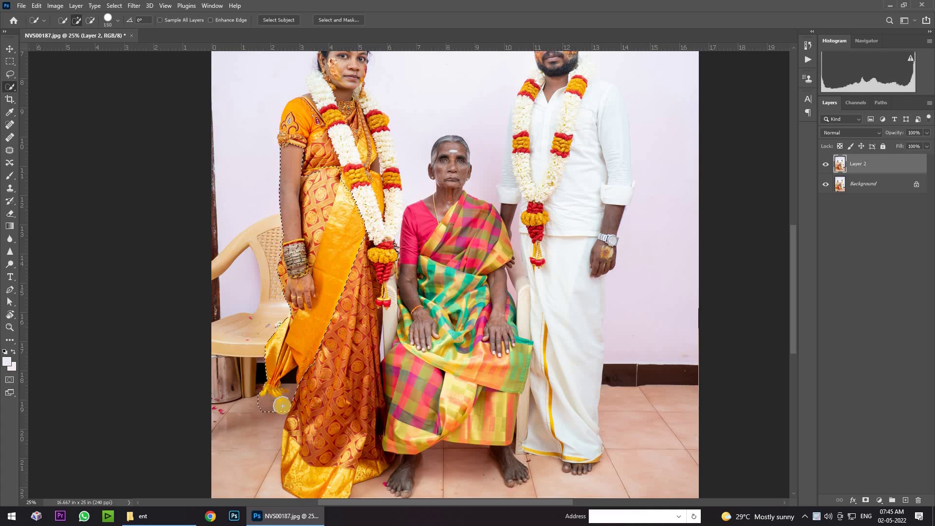
scroll(243, 307, "up", 5)
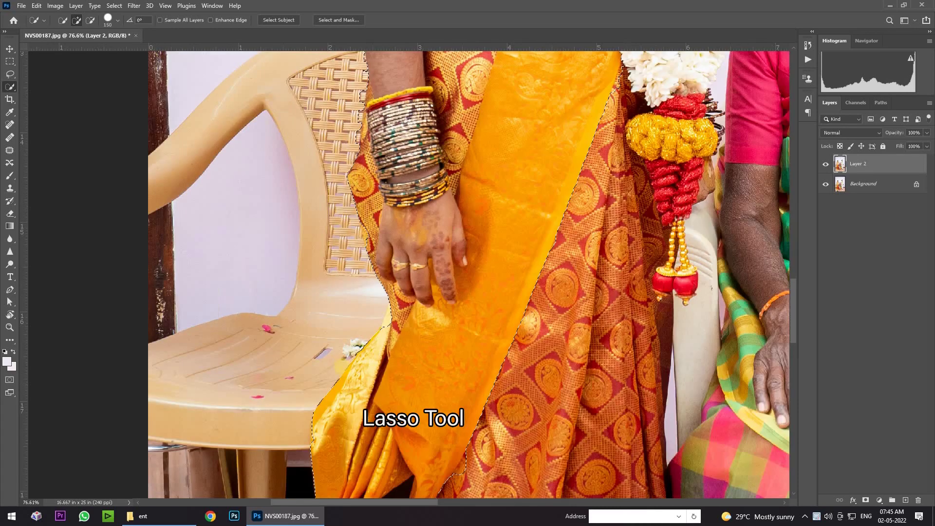
- Refine the bride's selection with the Lasso around her hand and upper arm beside the chair
left_click(9, 74)
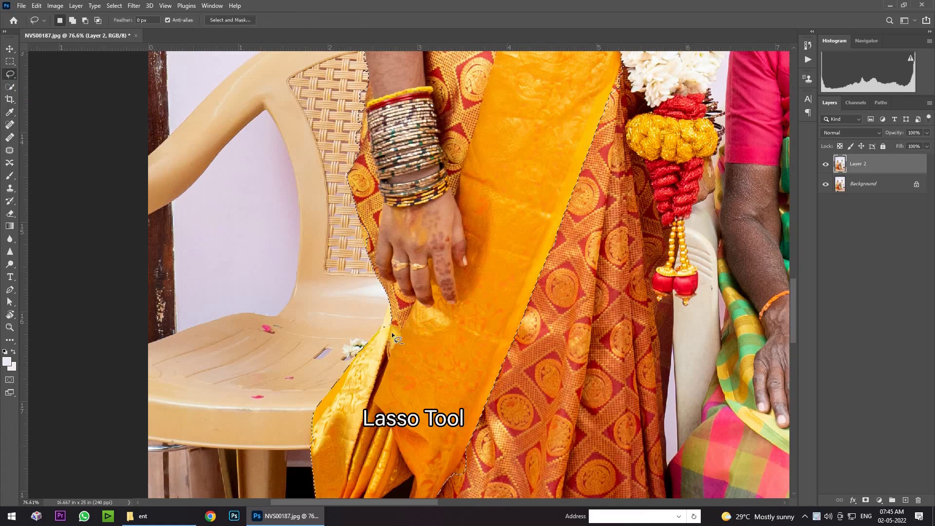
key("alt")
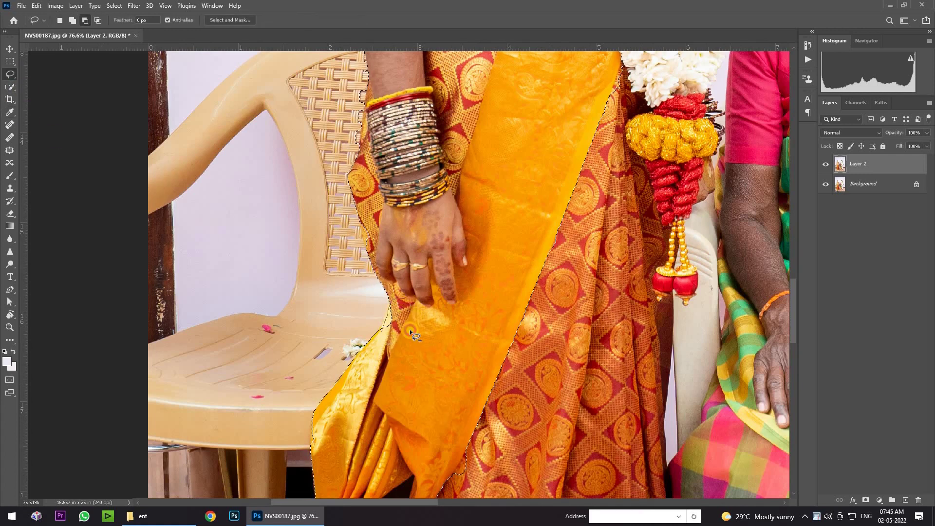
key("shift")
mouse_move(410, 329)
left_mouse_down()
mouse_move(402, 344)
mouse_move(391, 299)
left_mouse_up()
left_click_drag(421, 343, 417, 349)
key("alt+shift")
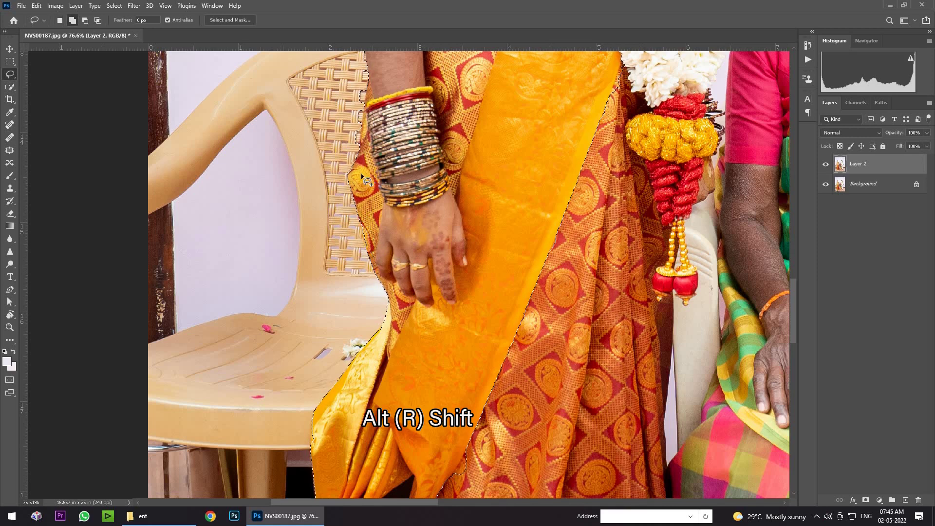
key("alt")
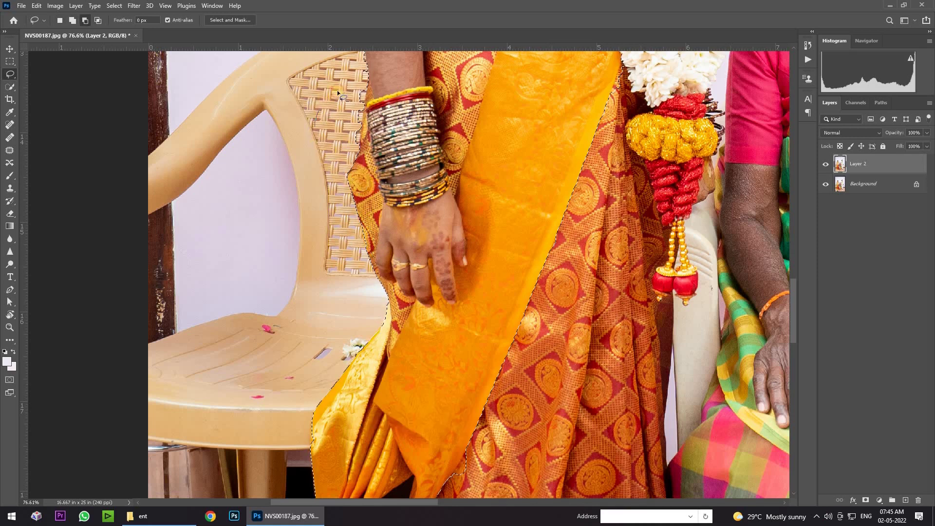
left_click_drag(367, 97, 364, 115)
left_click_drag(323, 171, 306, 173)
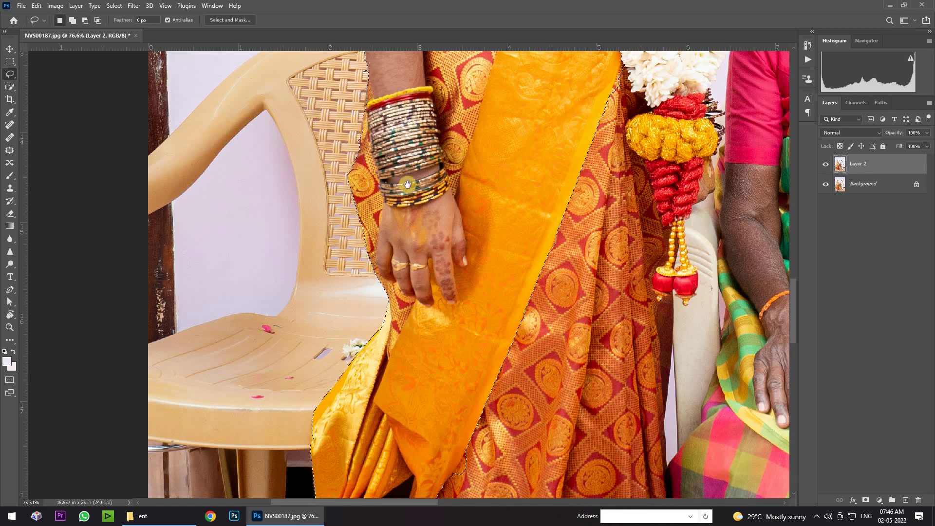
- Zoom out and apply a feather to the bride's selection
scroll(406, 273, "up", 3)
scroll(414, 269, "down", 1)
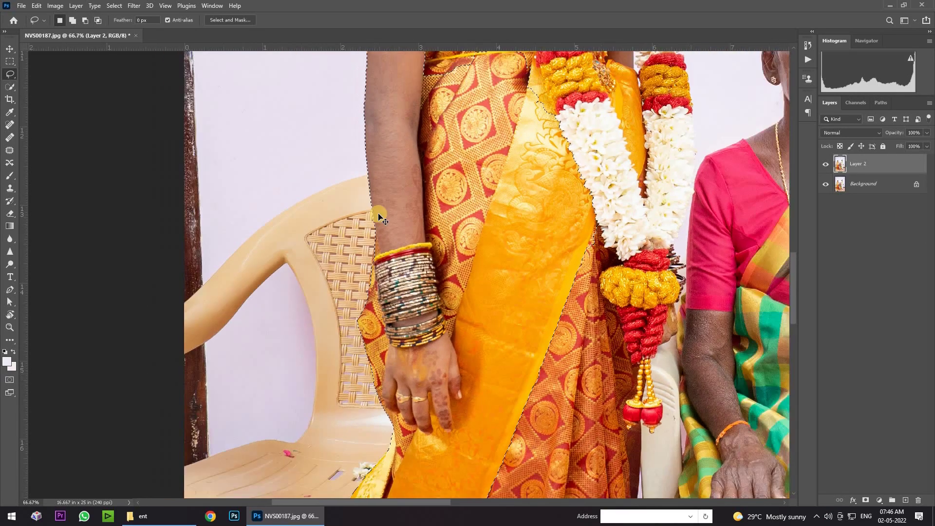
scroll(438, 272, "down", 2)
right_click(402, 227)
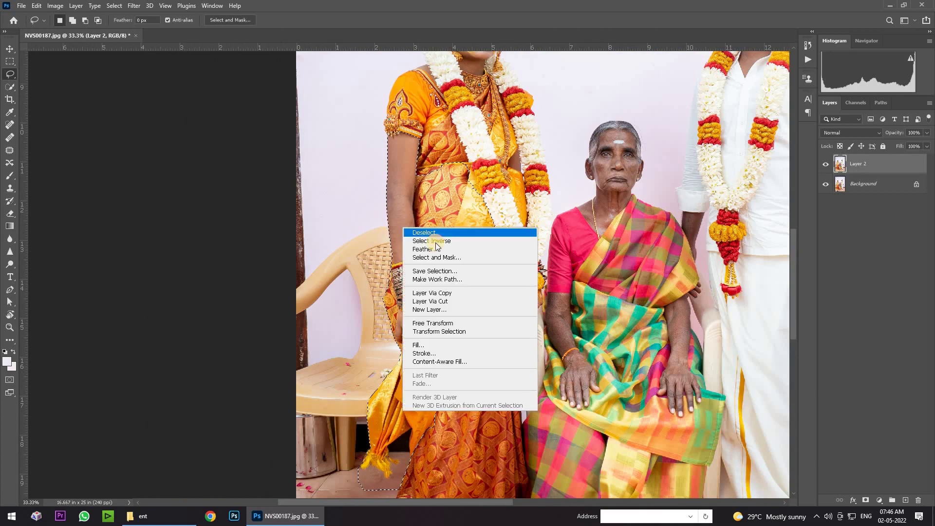
left_click(419, 247)
key("Return")
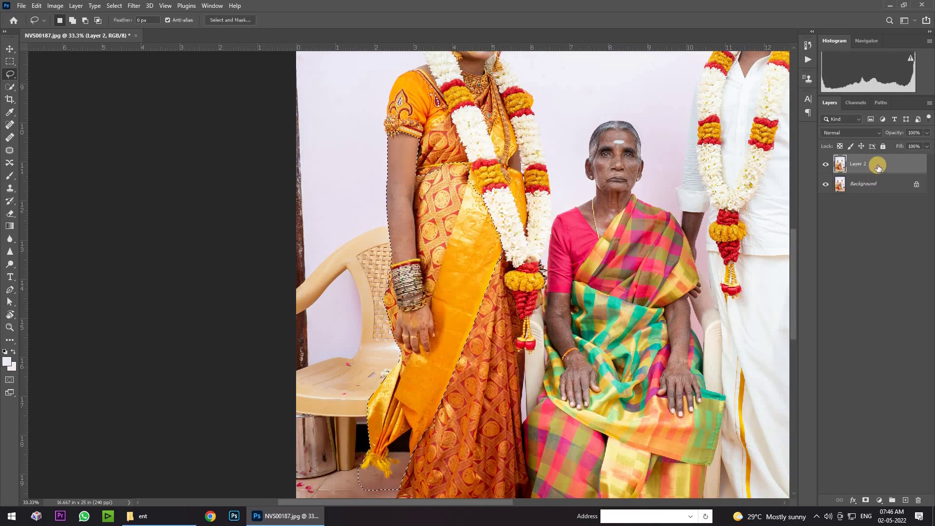
- Copy the bride's arm and saree edge to new Layer 3, check it, and reselect Layer 2
key("ctrl+j")
left_click(826, 203)
left_click(826, 185)
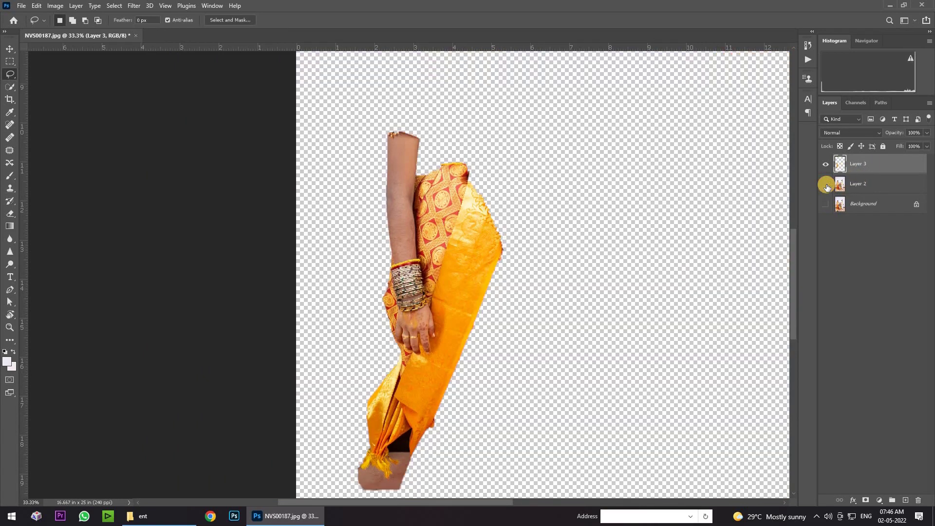
left_click(825, 184)
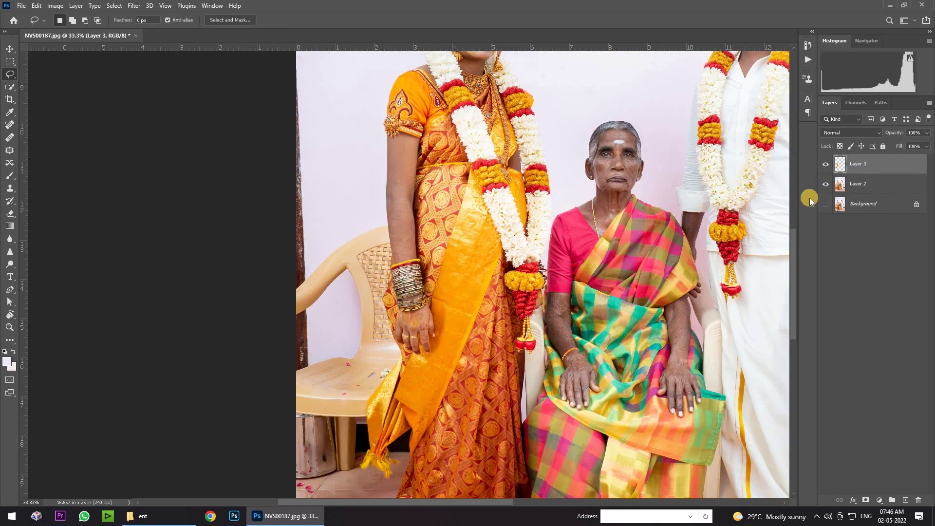
left_click(869, 184)
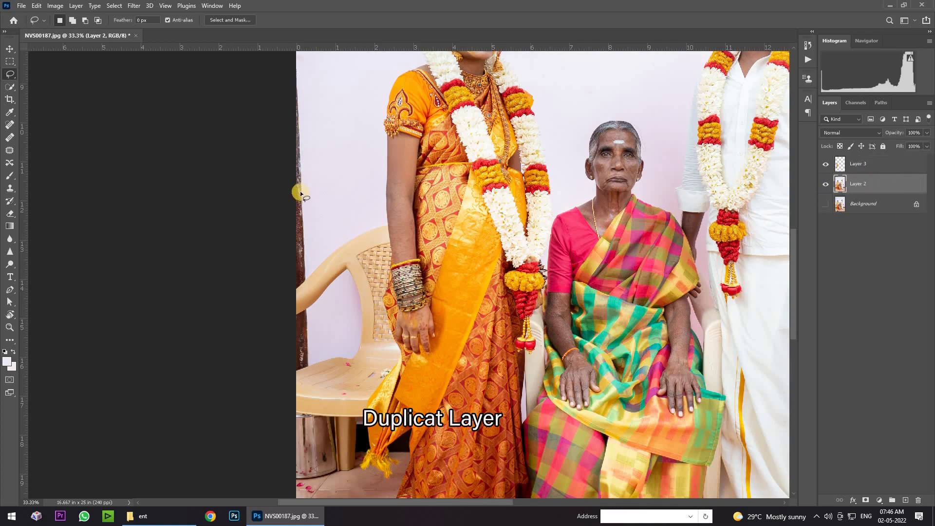
- Sample the pale wall colour and brush it over the chair back beside the bride's arm
key("i")
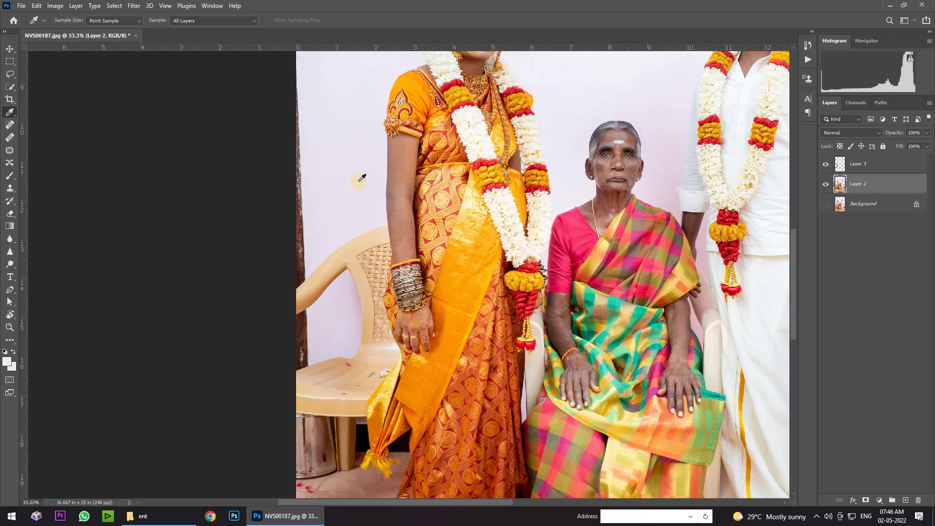
key("b")
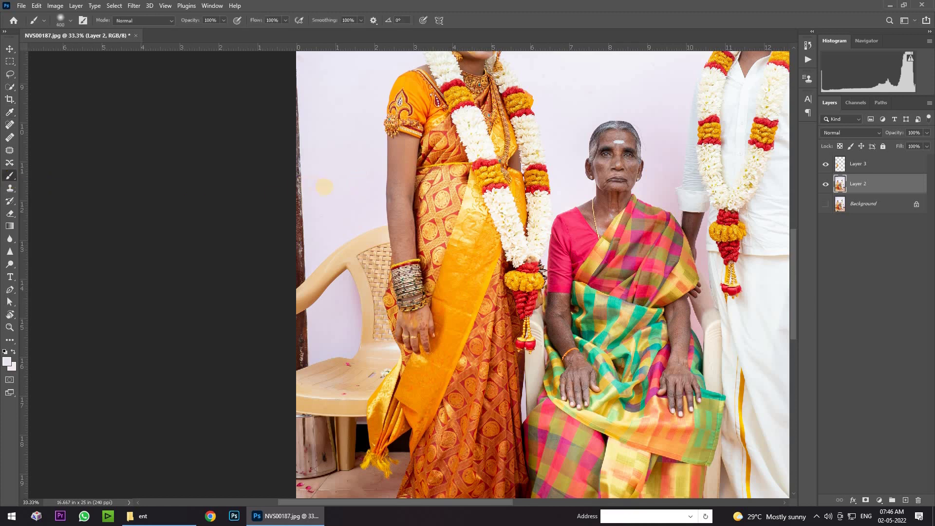
mouse_move(298, 195)
left_mouse_down()
mouse_move(298, 269)
mouse_move(298, 190)
left_mouse_up()
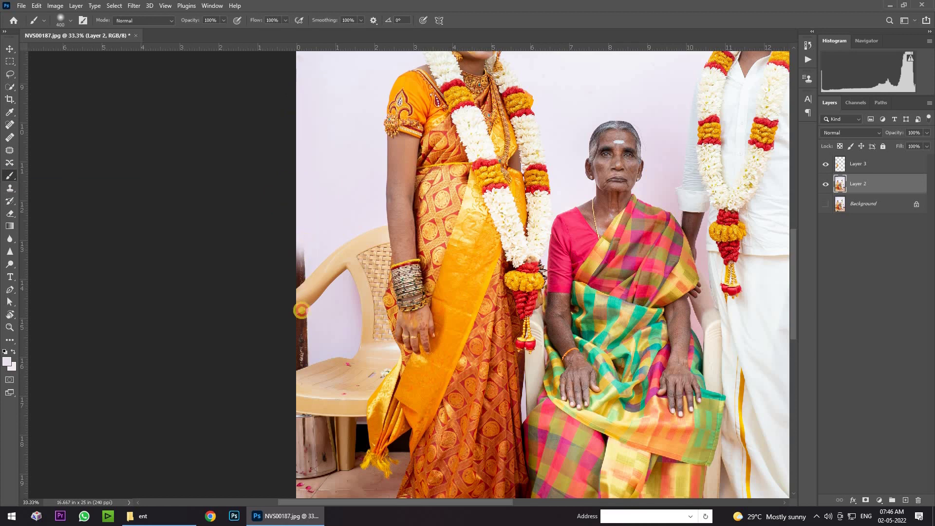
left_click_drag(384, 277, 388, 226)
left_click_drag(373, 315, 372, 263)
- With brush smoothing at 0%, paint out the chair seat, chair arm and table top
left_click(361, 20)
left_click_drag(363, 31, 317, 31)
left_click_drag(372, 376, 368, 266)
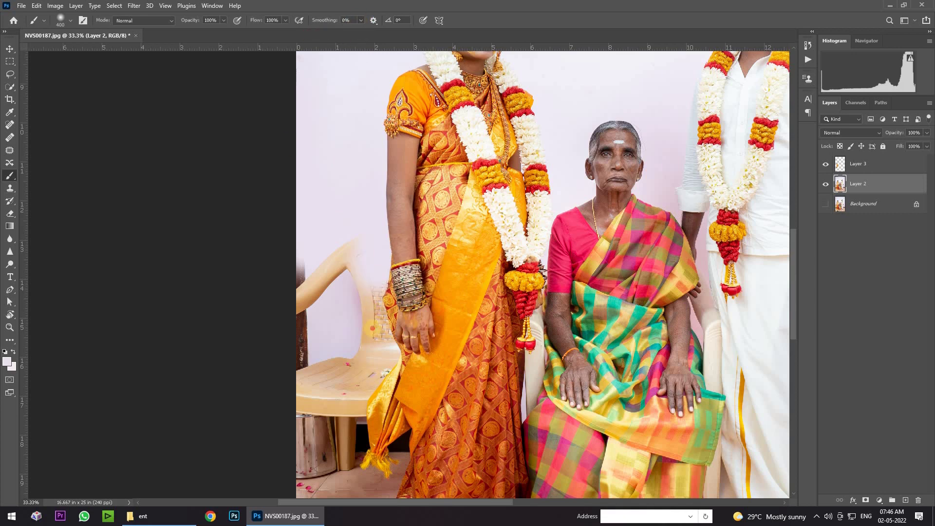
mouse_move(347, 330)
left_mouse_down()
mouse_move(321, 321)
mouse_move(292, 246)
mouse_move(300, 331)
left_mouse_up()
mouse_move(393, 352)
left_mouse_down()
mouse_move(312, 371)
mouse_move(272, 367)
left_mouse_up()
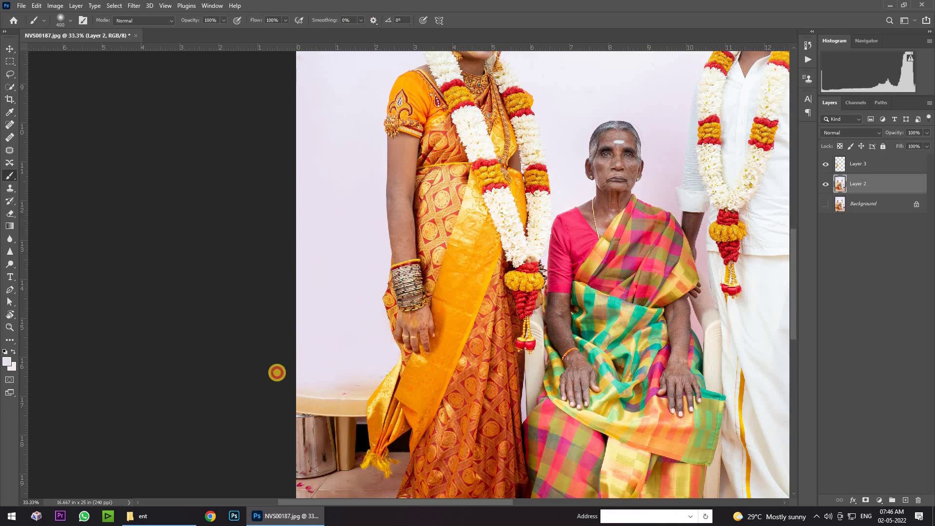
left_click_drag(422, 314, 233, 251)
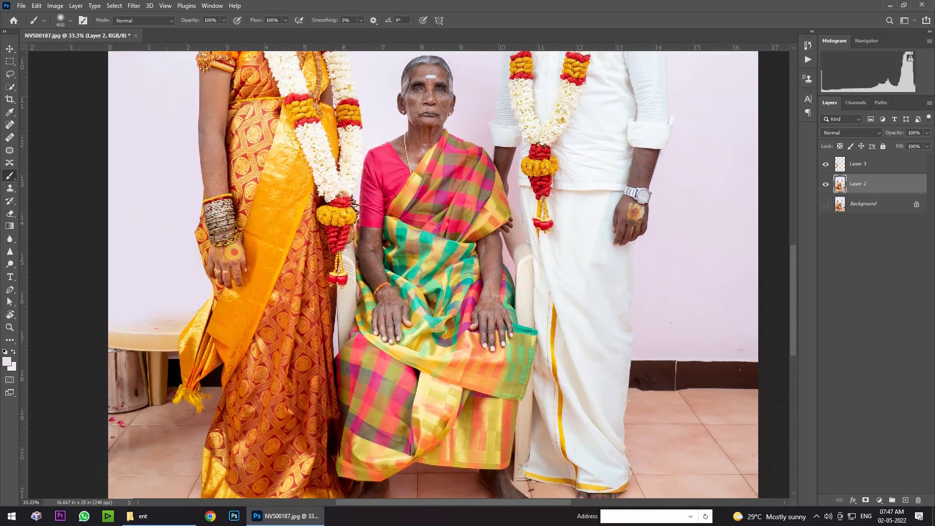
- Zoom out to 25% and reopen the Clone Source panel
key("ctrl+minus")
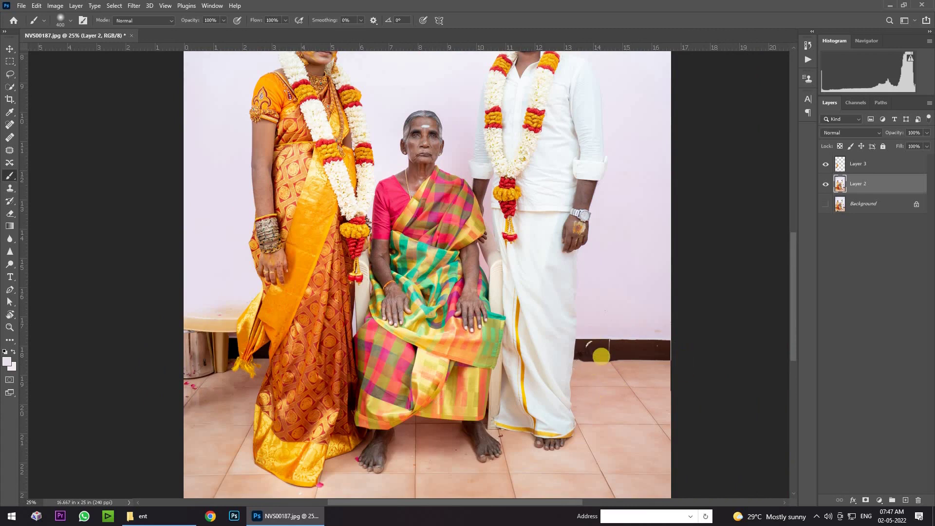
left_click(208, 7)
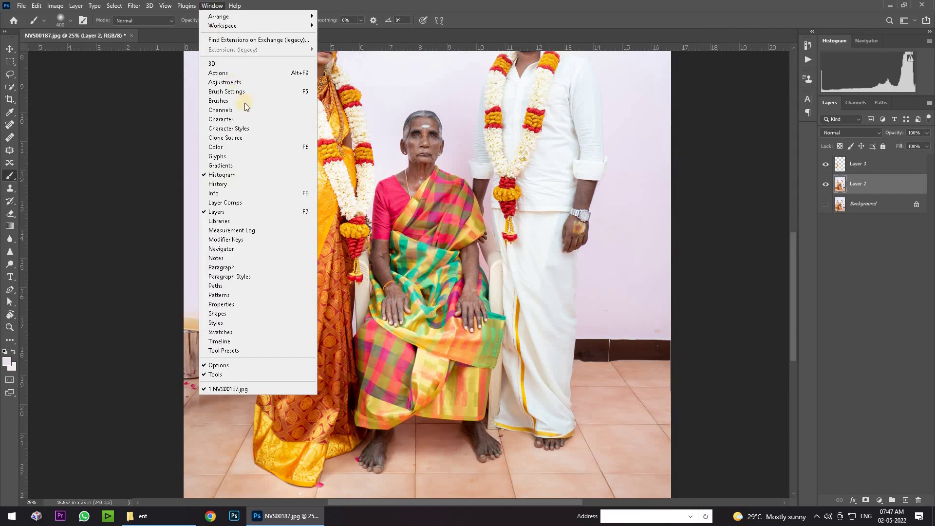
left_click(229, 138)
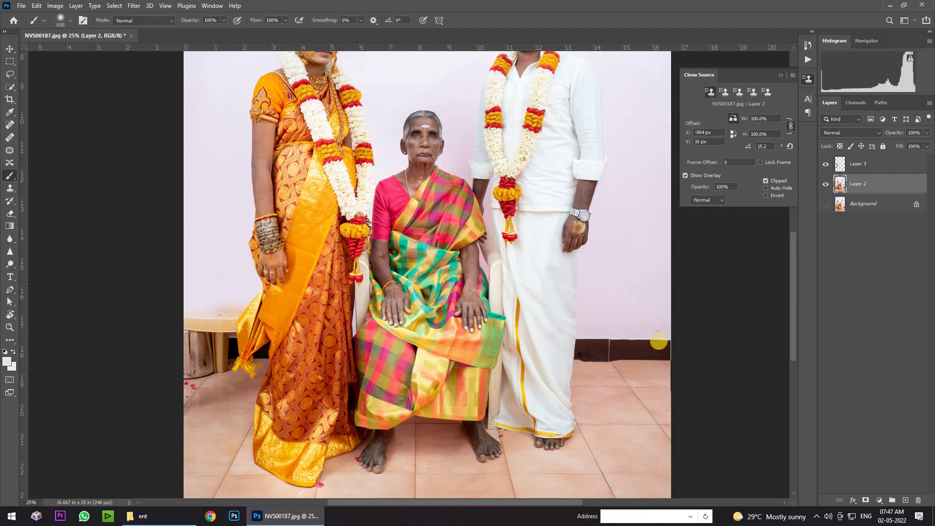
- Place a horizontal guide along the top of the dark baseboard, then pick Clone Stamp
left_click_drag(453, 49, 478, 314)
left_click_drag(477, 330, 477, 338)
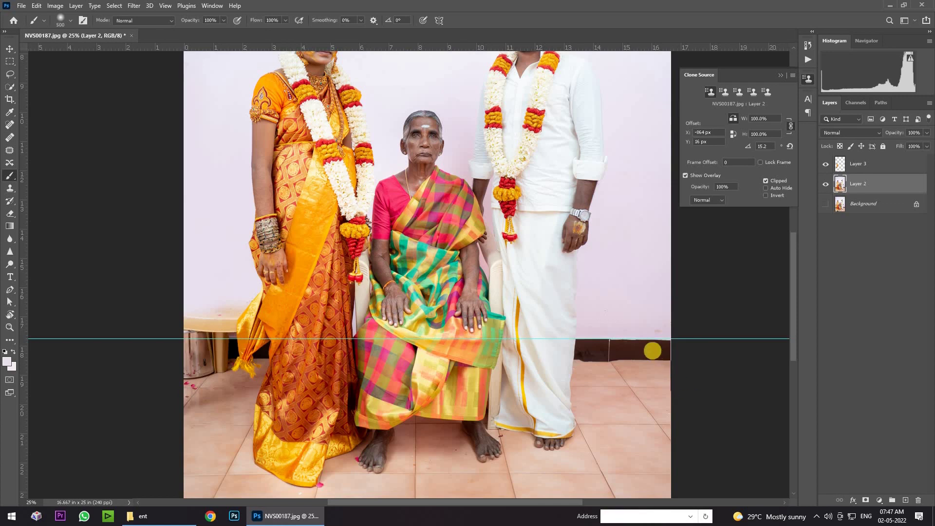
key("alt")
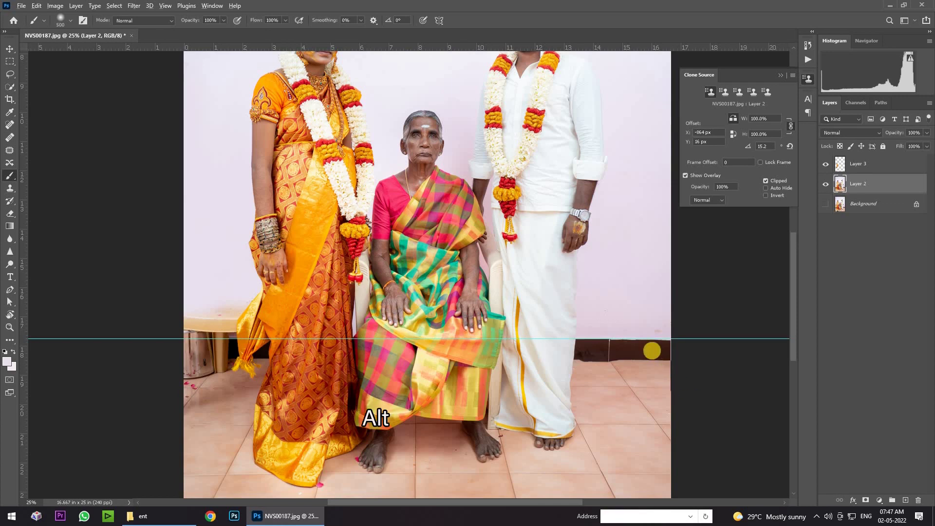
key("s")
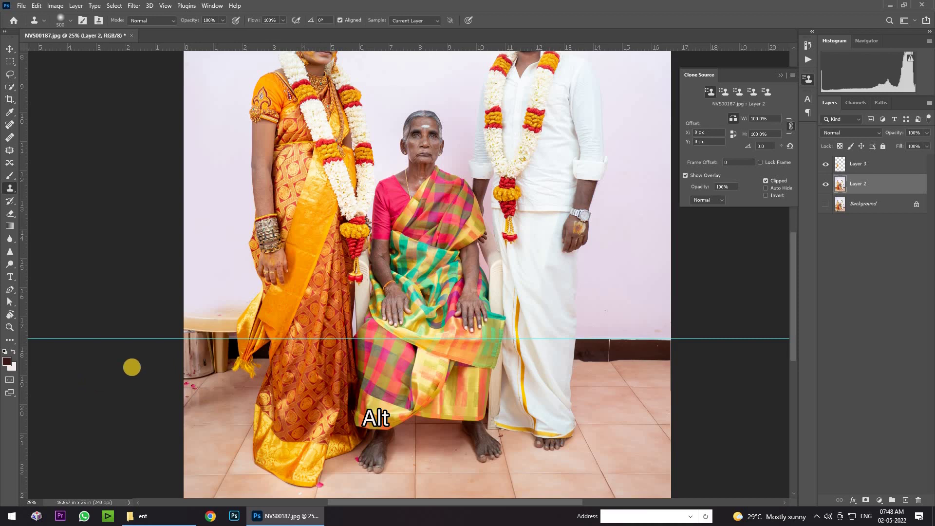
- Clone clean wall, baseboard and floor over the left-edge stool and bucket, then hide the guide
left_click(187, 342, "alt")
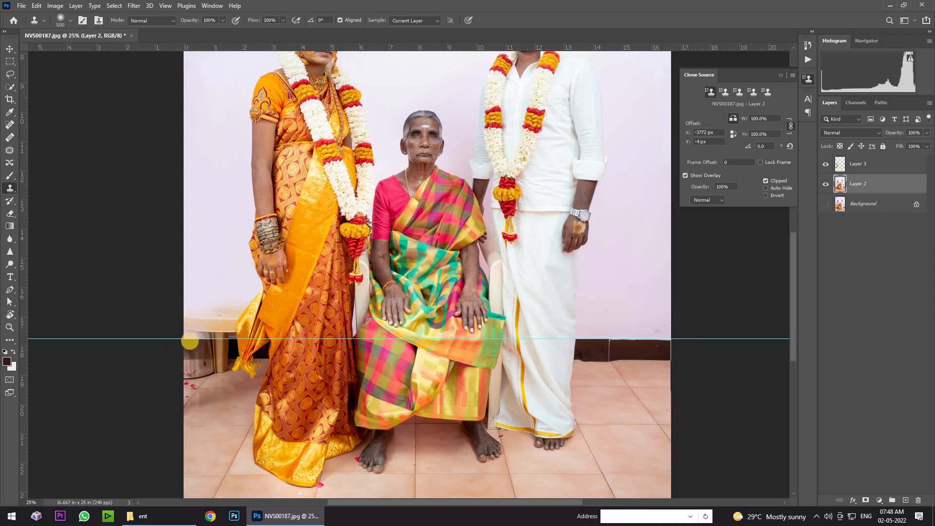
mouse_move(189, 341)
left_mouse_down()
mouse_move(194, 331)
mouse_move(185, 377)
mouse_move(215, 373)
mouse_move(231, 331)
mouse_move(233, 369)
left_mouse_up()
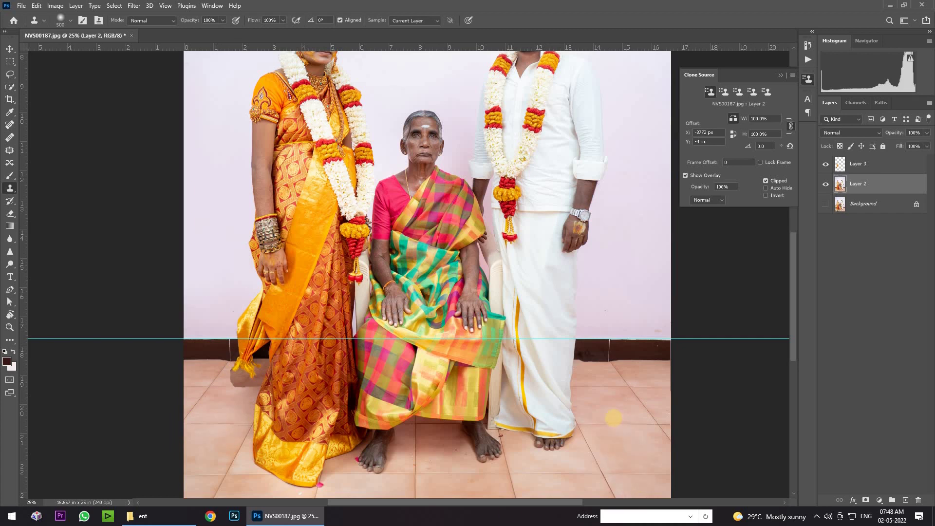
key("ctrl+semicolon")
key("v")
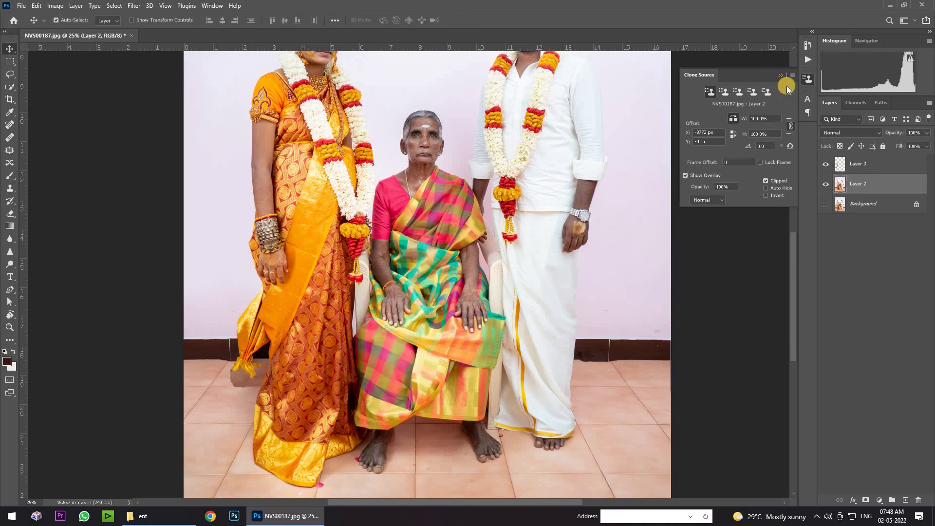
left_click(857, 152)
- Select the cut-out Layer 3 and zoom in on the saree hem with a smaller Eraser
left_click(826, 164)
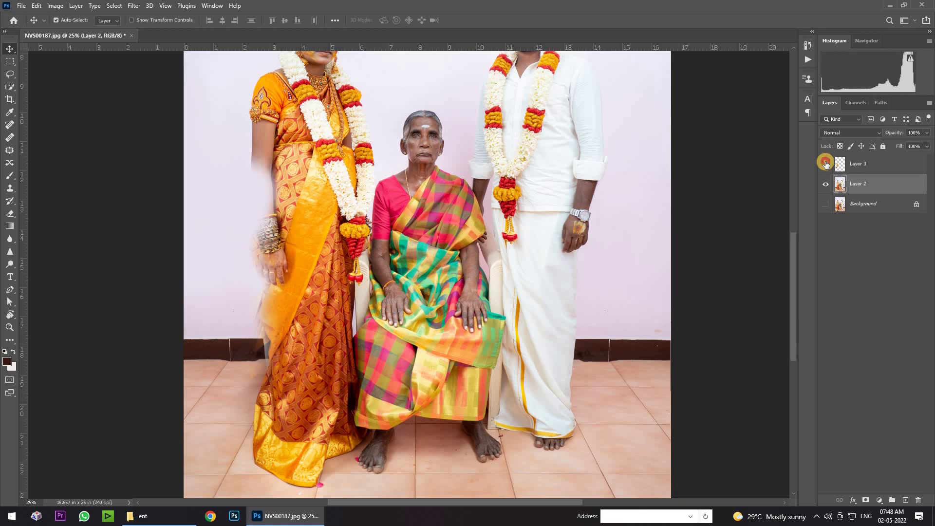
left_click(876, 164)
key("e")
scroll(319, 386, "up", 5)
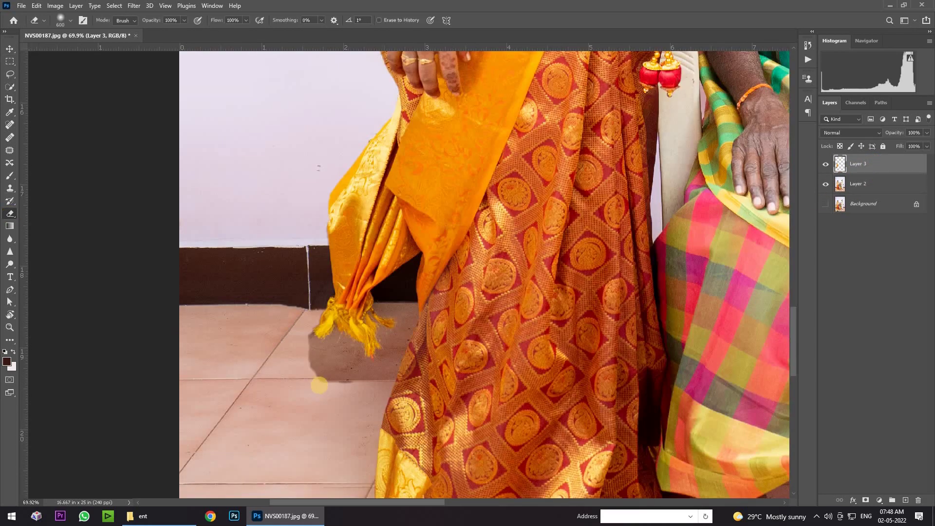
key("bracketleft")
key("bracketleft")
key("bracketleft")
left_click(298, 355)
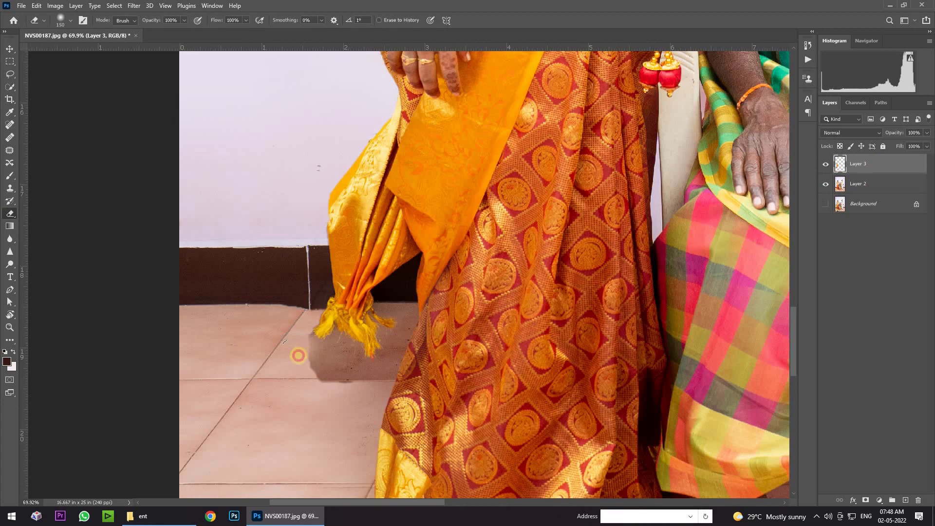
key("bracketleft")
key("bracketleft")
key("bracketleft")
left_click(299, 339)
- Erase the grey patch beneath the orange saree's tassels and zoom back out to the full photo
mouse_move(299, 336)
left_mouse_down()
mouse_move(353, 370)
mouse_move(323, 365)
mouse_move(371, 355)
mouse_move(356, 386)
mouse_move(396, 330)
mouse_move(375, 386)
mouse_move(385, 372)
mouse_move(282, 372)
mouse_move(259, 357)
mouse_move(312, 312)
mouse_move(311, 325)
mouse_move(339, 324)
mouse_move(296, 382)
mouse_move(204, 311)
left_mouse_up()
key("ctrl+minus")
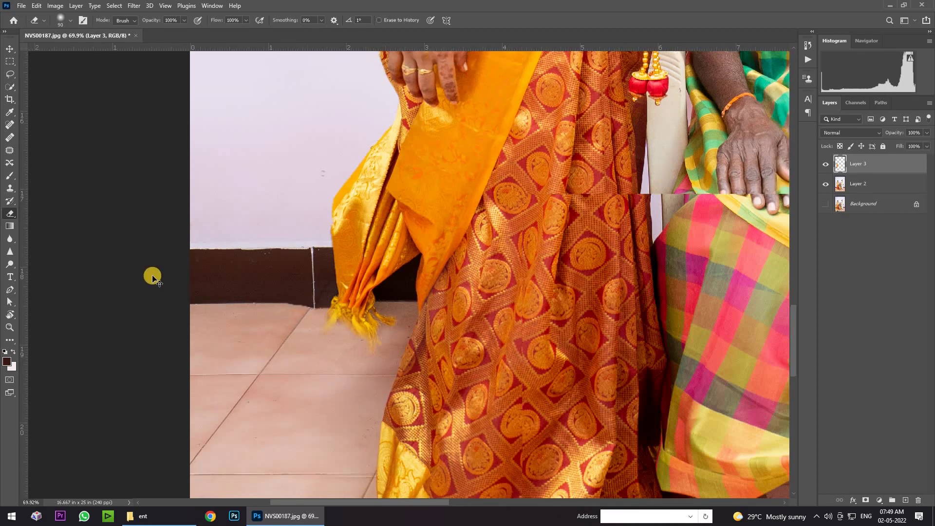
key("ctrl+minus")
key("ctrl+minus")
key("ctrl+minus")
key("ctrl+minus")
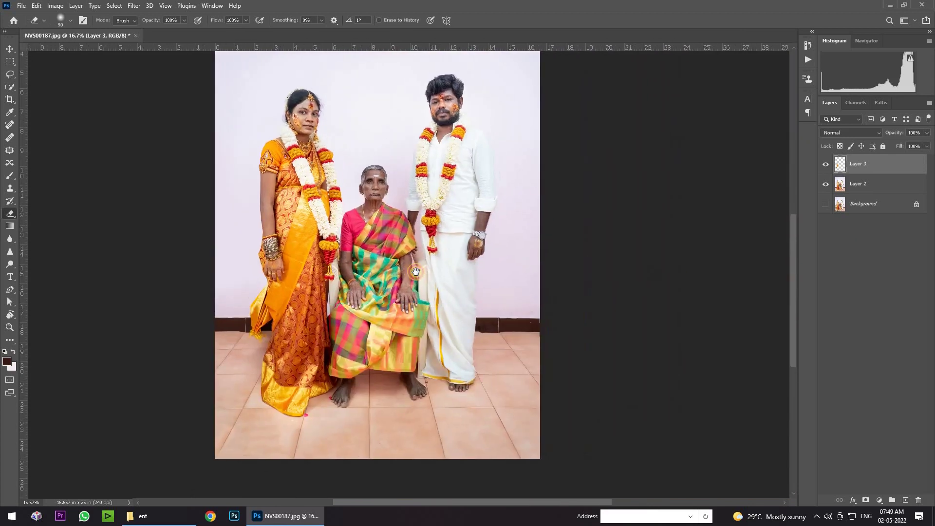
left_click(637, 423)
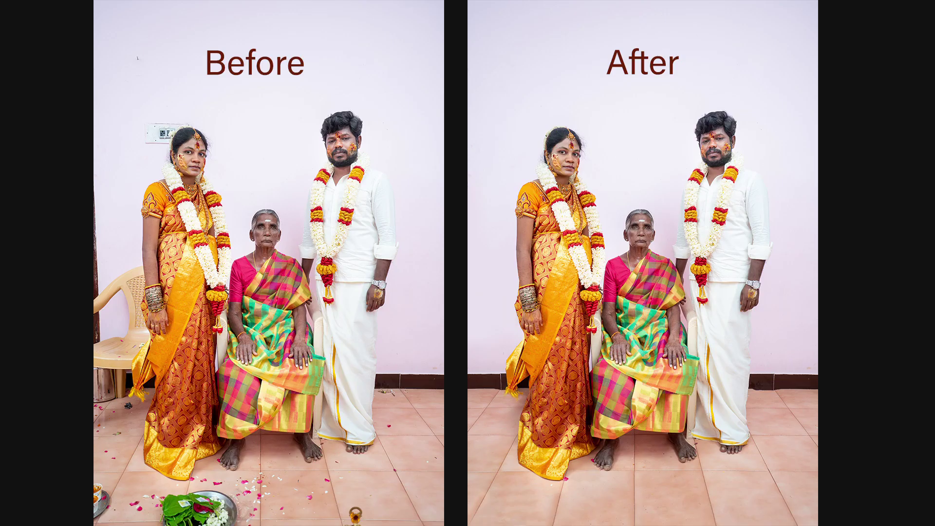